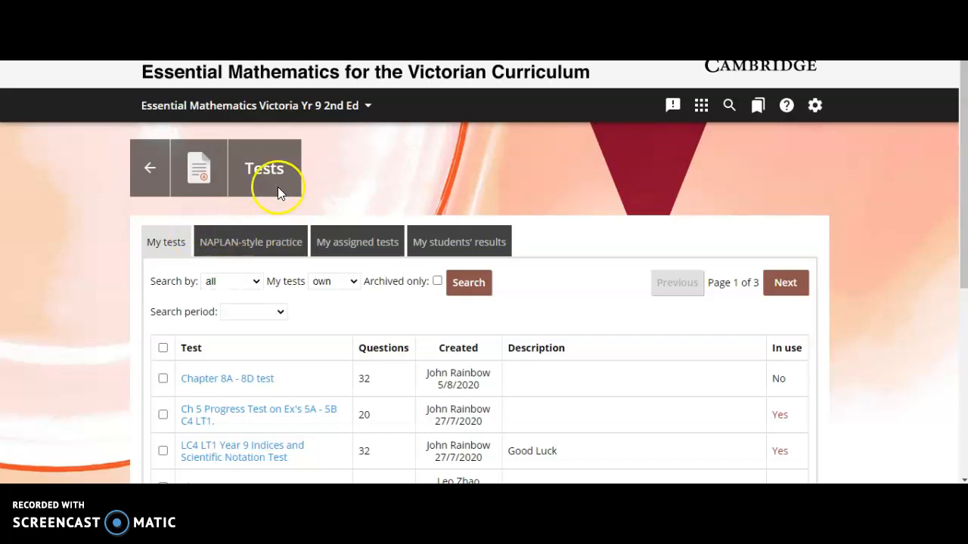
Start creating a new test using the wizard
scroll(361, 201, down, 1)
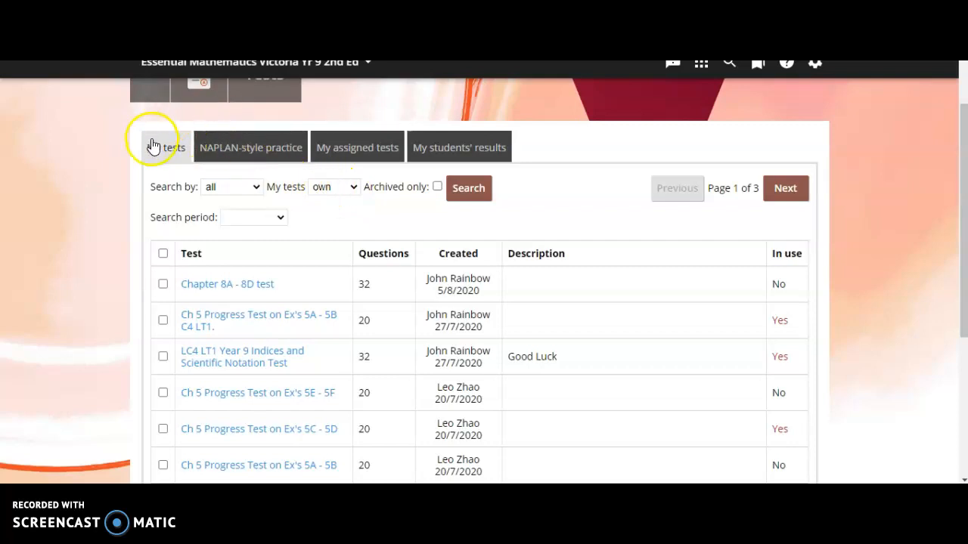
scroll(244, 168, up, 1)
scroll(227, 249, down, 4)
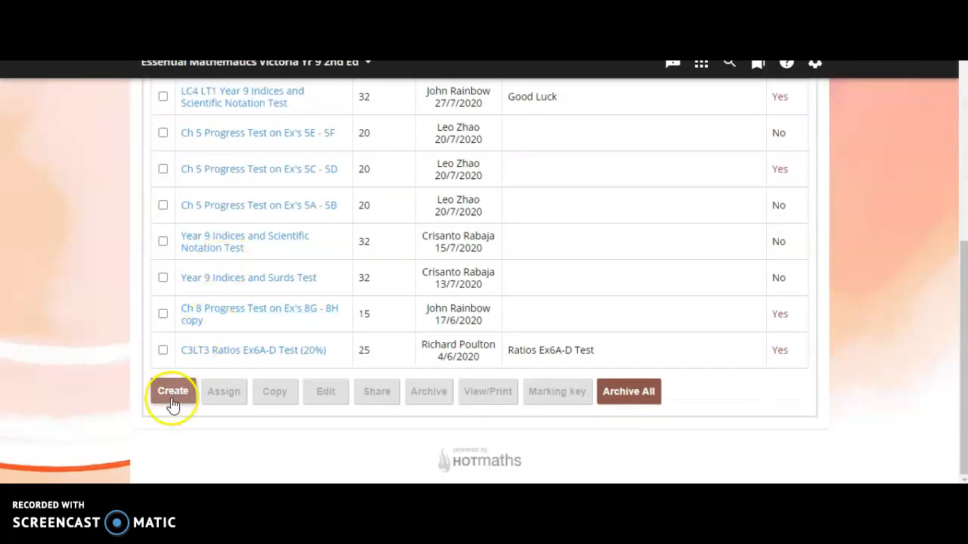
click(174, 393)
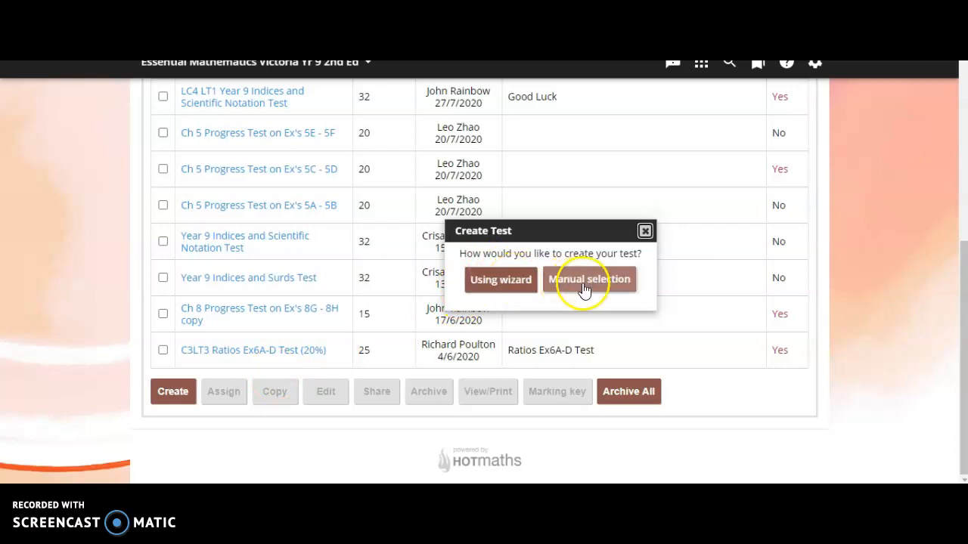
click(502, 281)
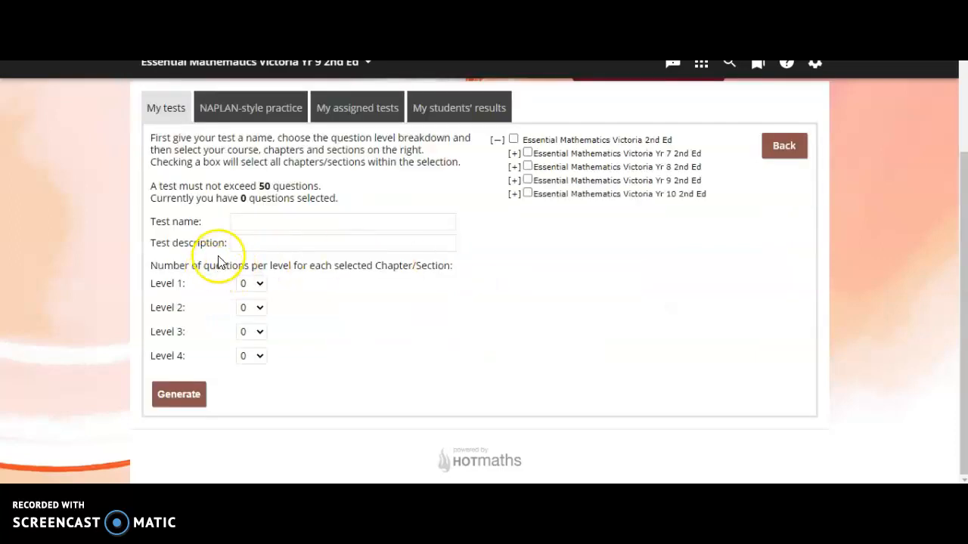
Set the number of questions for Levels 1, 2, 3 and 4 to 2 each
click(251, 283)
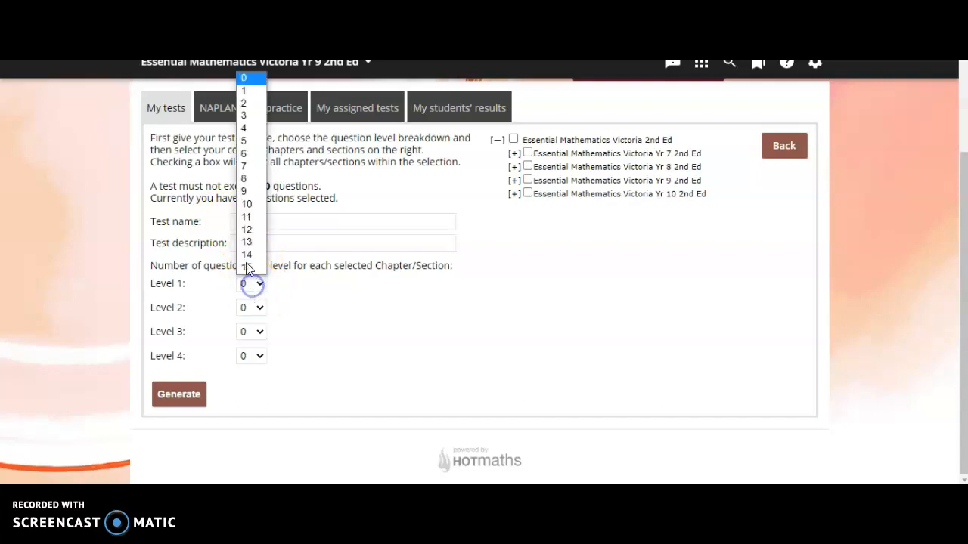
click(246, 105)
click(254, 308)
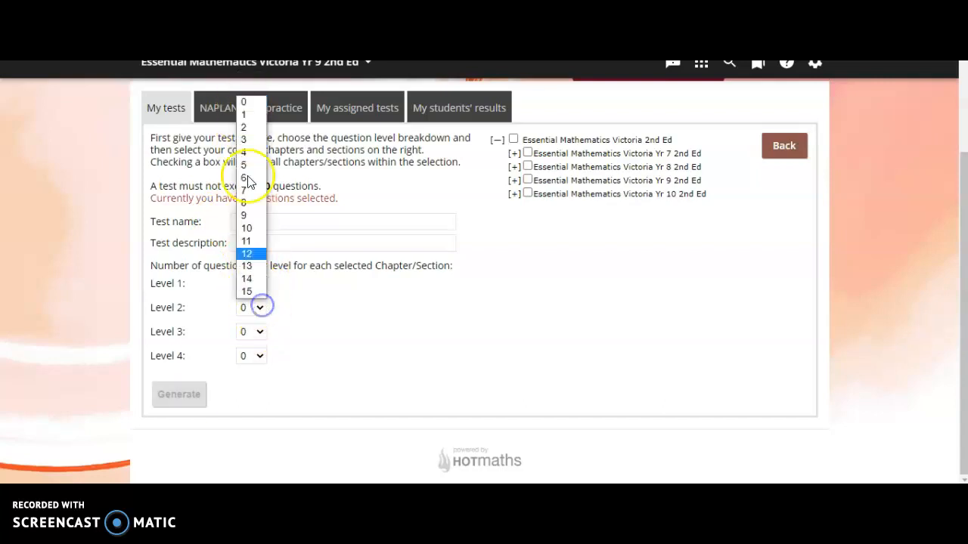
click(254, 128)
click(252, 332)
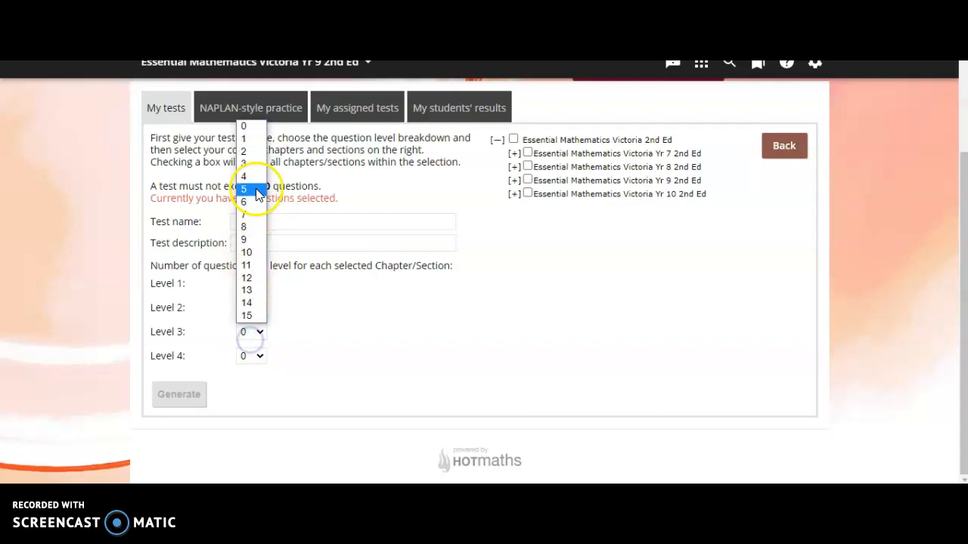
click(252, 155)
click(251, 356)
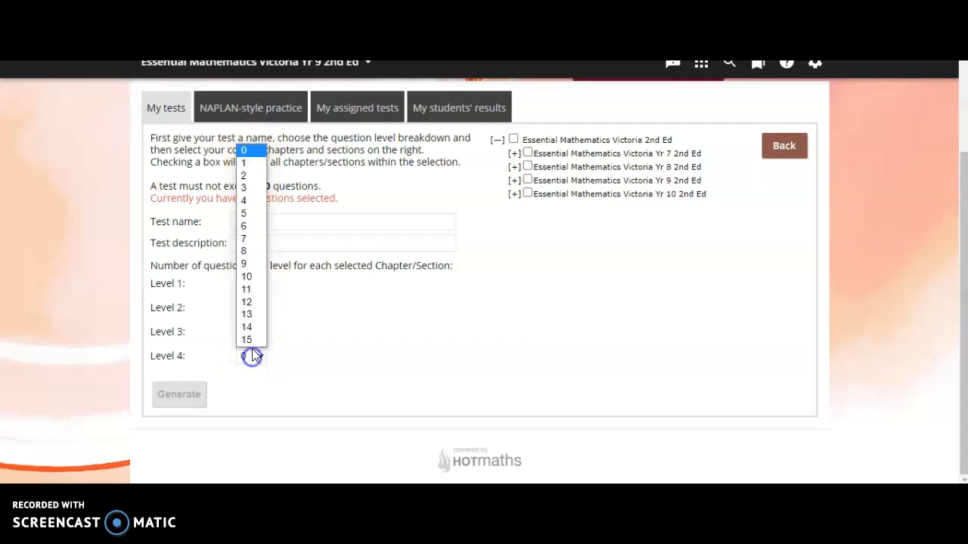
click(257, 176)
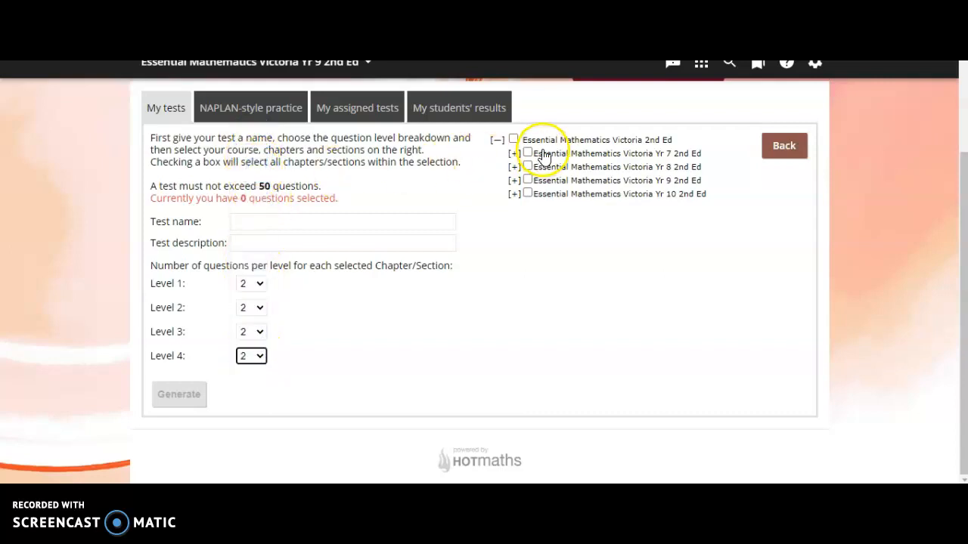
Expand Year 9 Chapter 8: Algebraic techniques and tick sections 8A, 8B, 8C and 8D
click(514, 182)
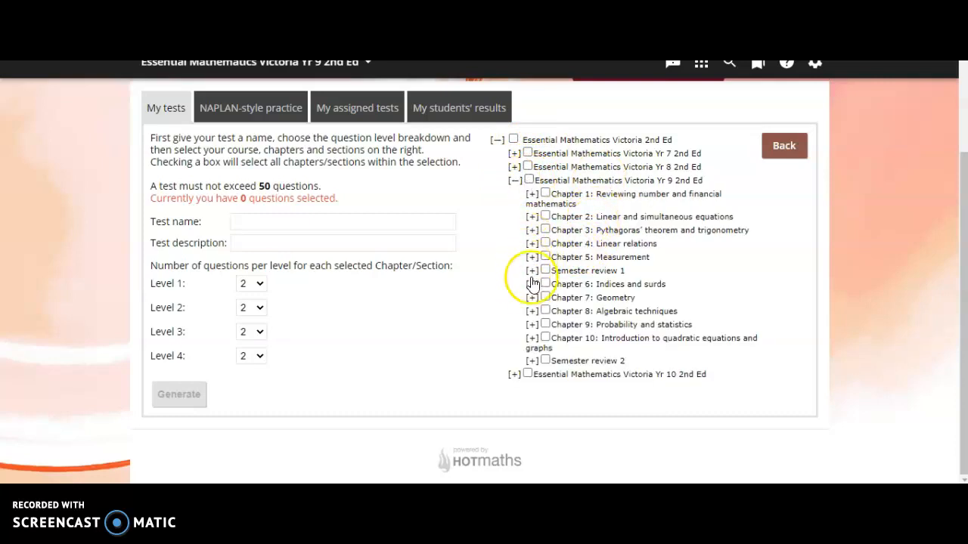
click(531, 311)
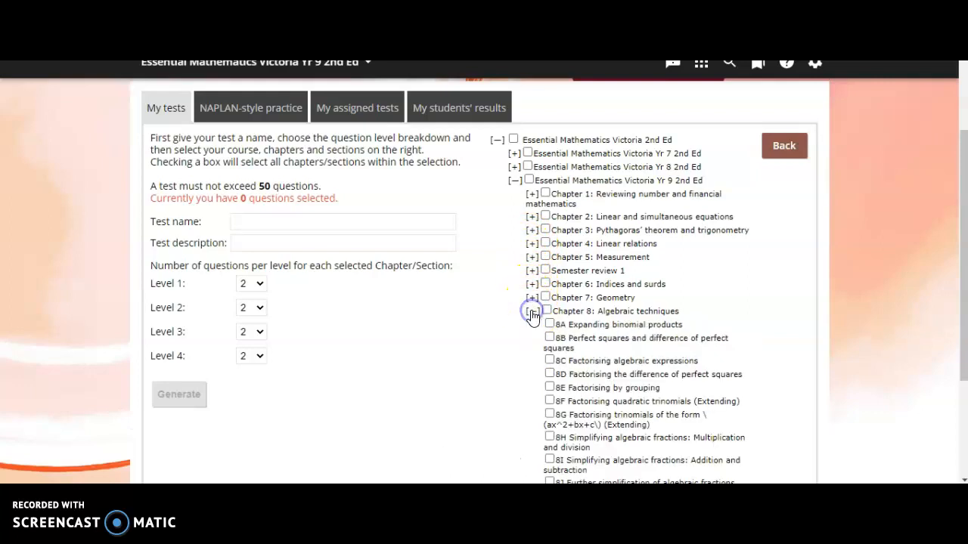
click(550, 325)
click(550, 337)
click(550, 361)
click(551, 374)
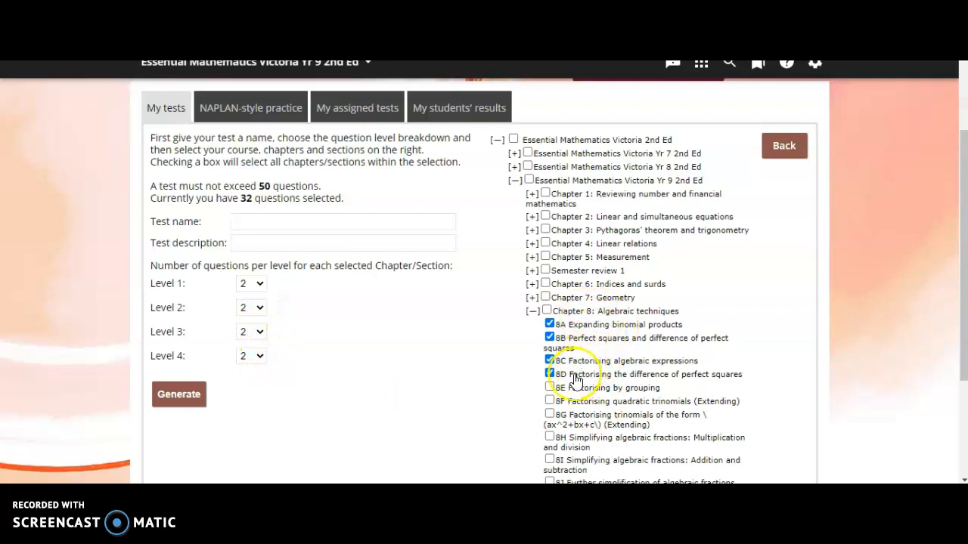
Clear the ticks from the Chapter 8 sections
click(549, 337)
click(550, 360)
click(550, 373)
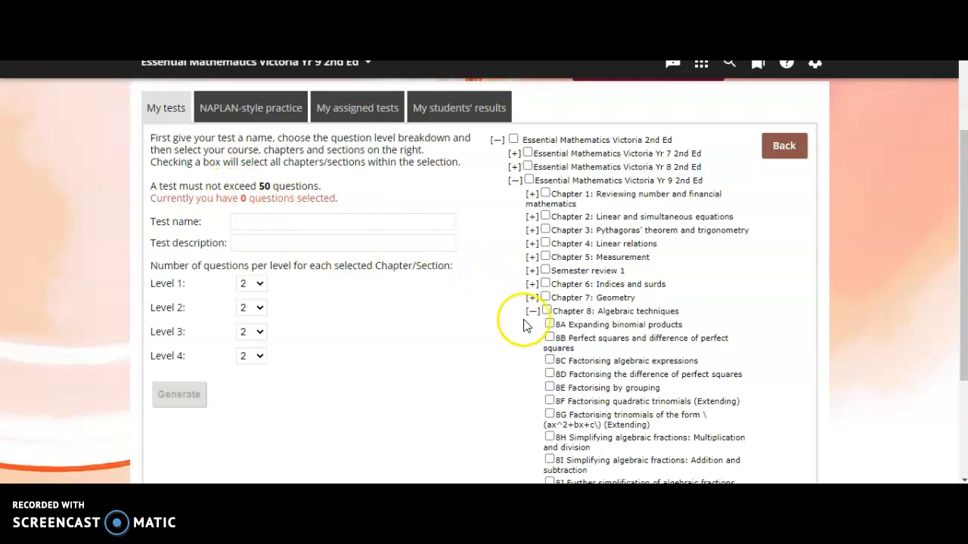
Tick sections 8A, 8B, 8C and 8D of Chapter 8 again
click(549, 324)
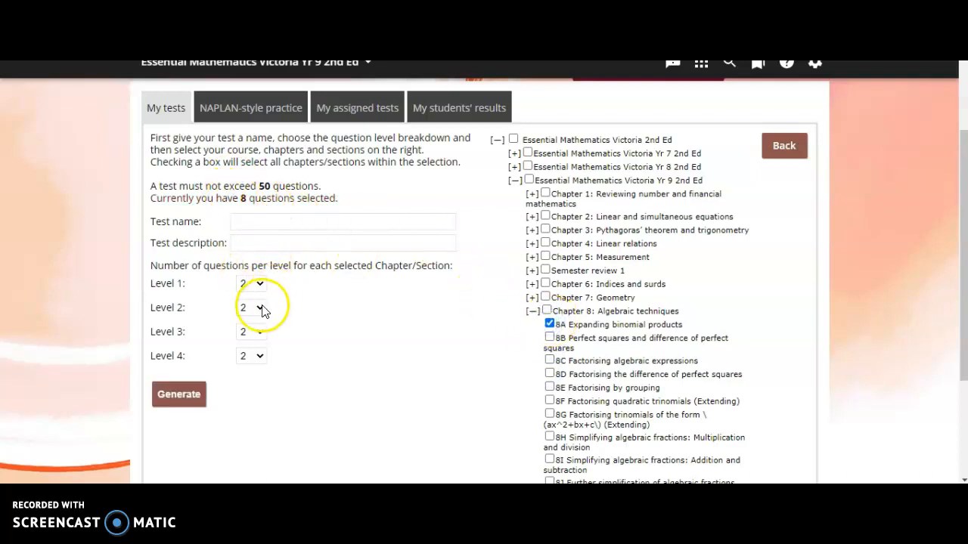
click(547, 340)
click(549, 362)
click(550, 374)
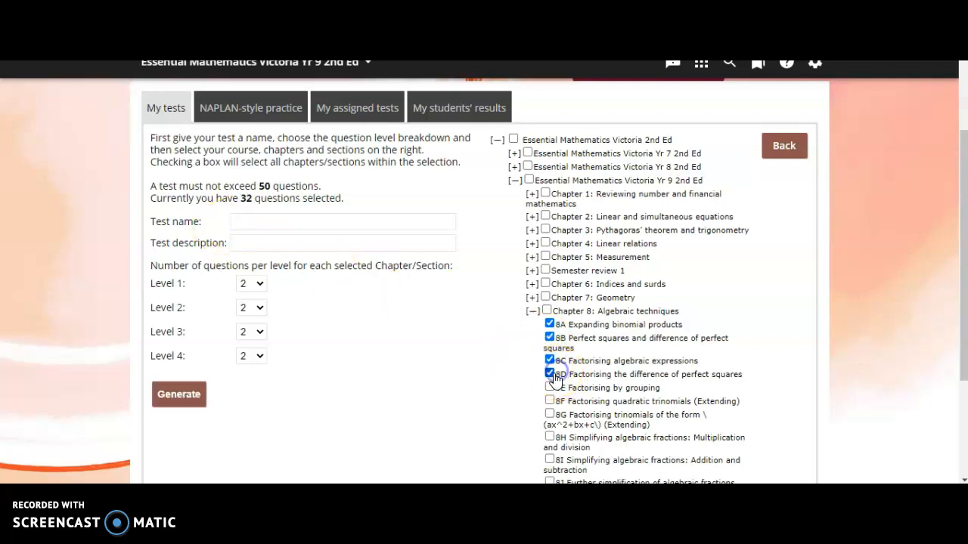
Name the test Chapter 8A - 8D test
click(255, 222)
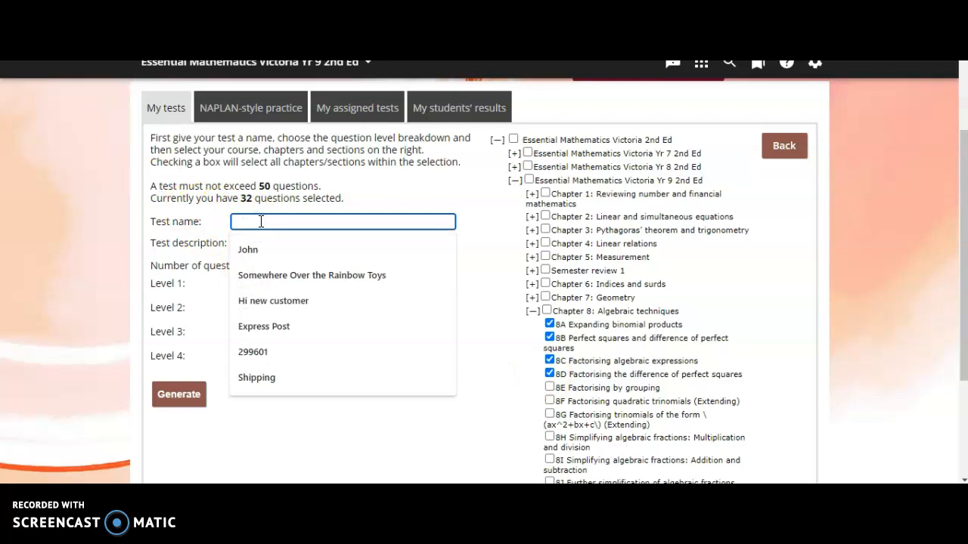
text(Chapter)
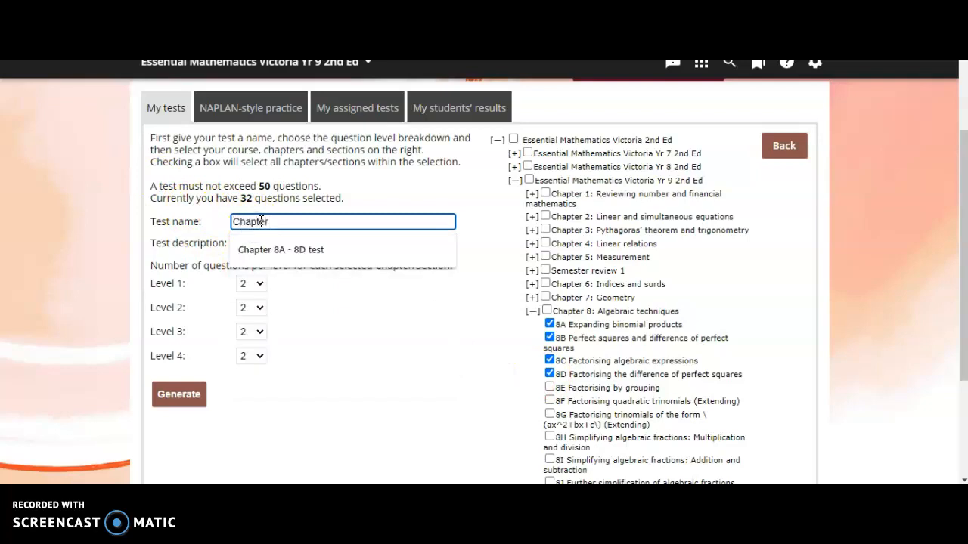
text( 8-)
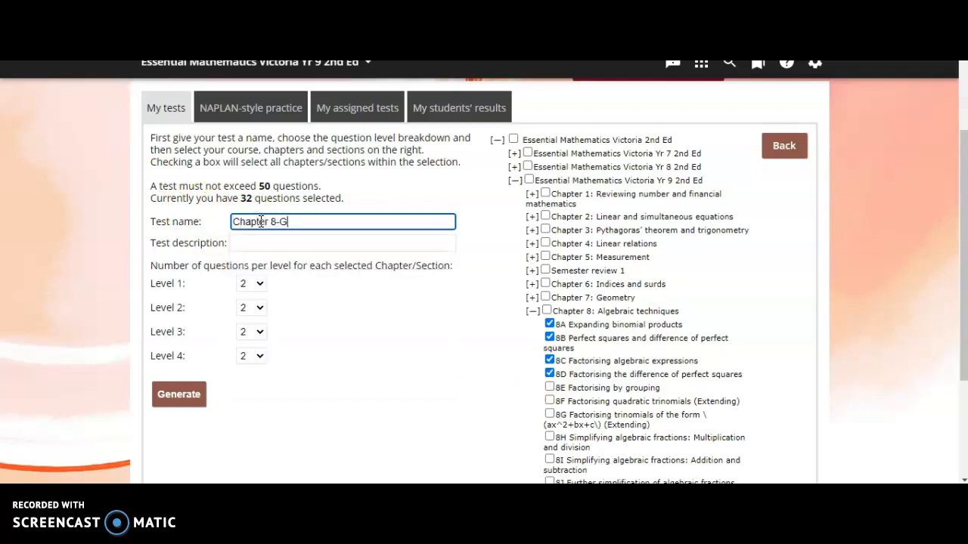
key(BackSpace)
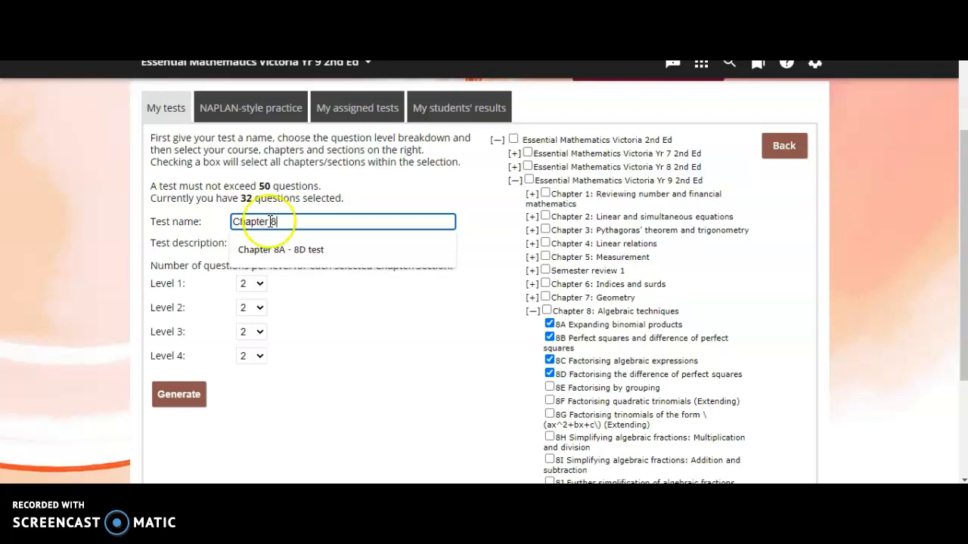
click(291, 250)
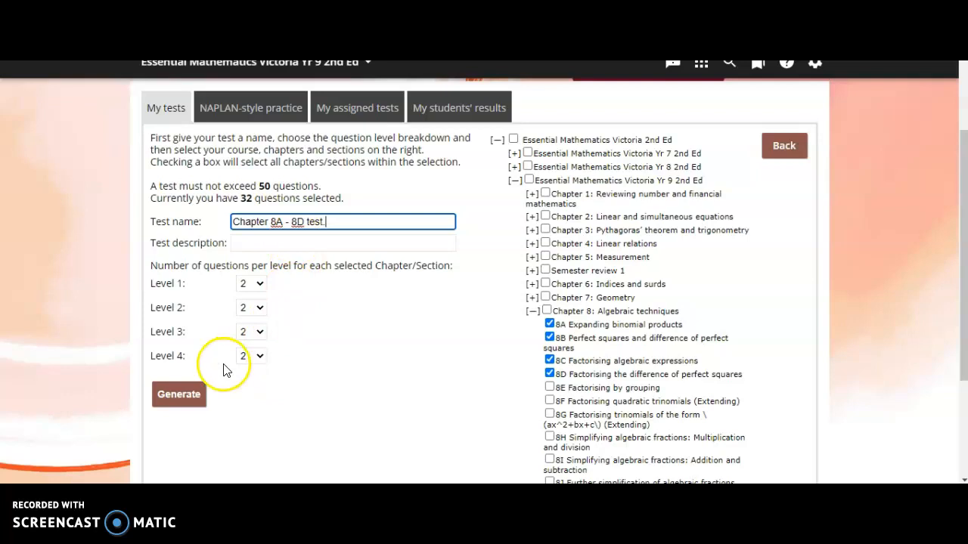
Generate the test and preview its first question
click(186, 393)
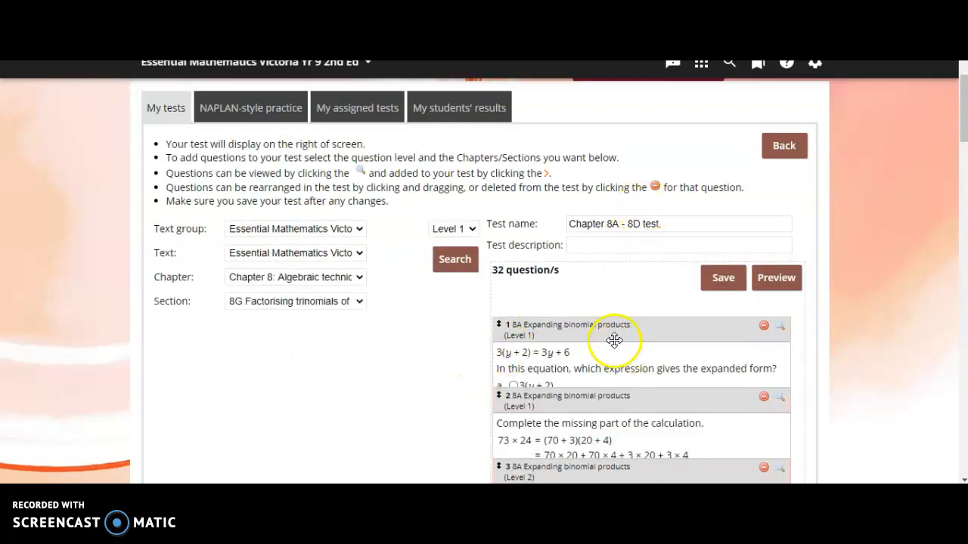
scroll(620, 371, down, 4)
scroll(611, 384, up, 4)
scroll(627, 363, down, 3)
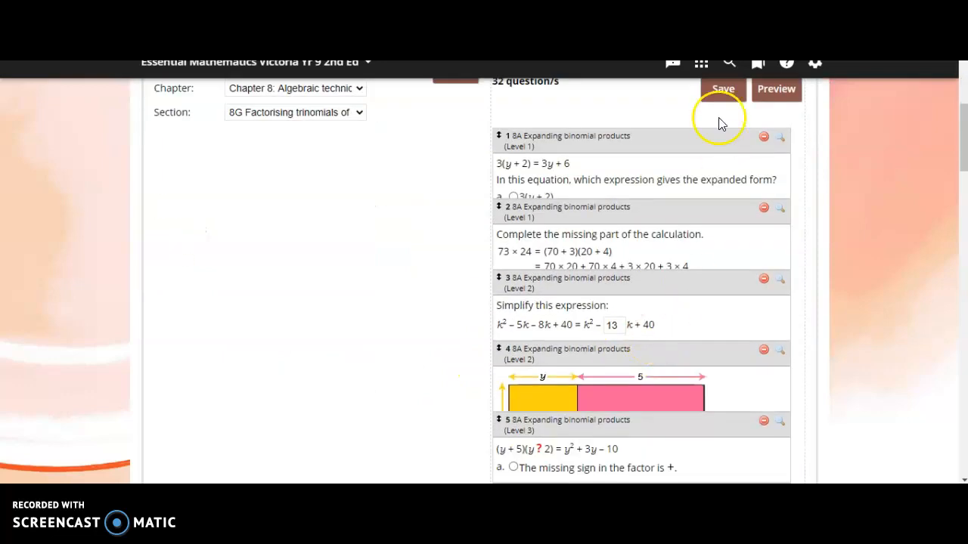
click(781, 136)
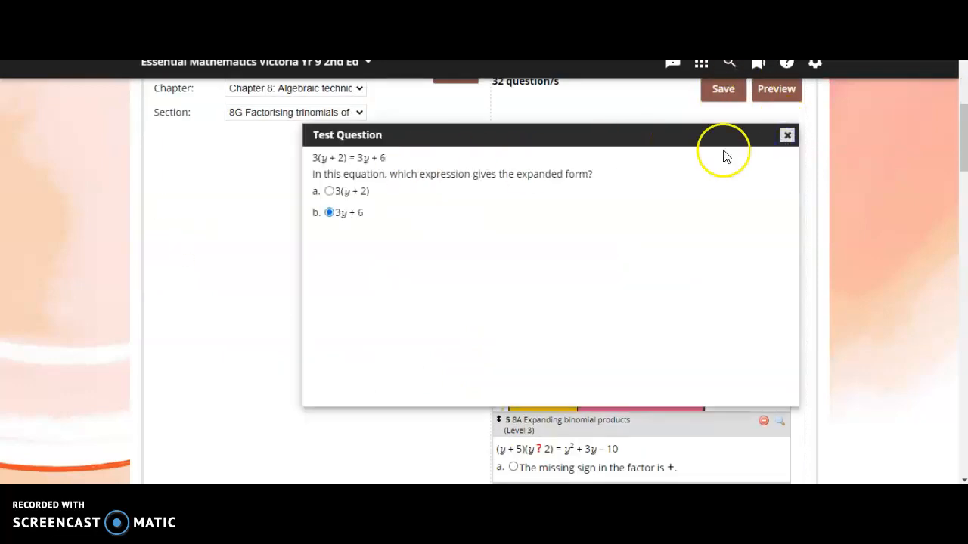
click(787, 135)
Save the test and return to the tests list
scroll(741, 163, up, 3)
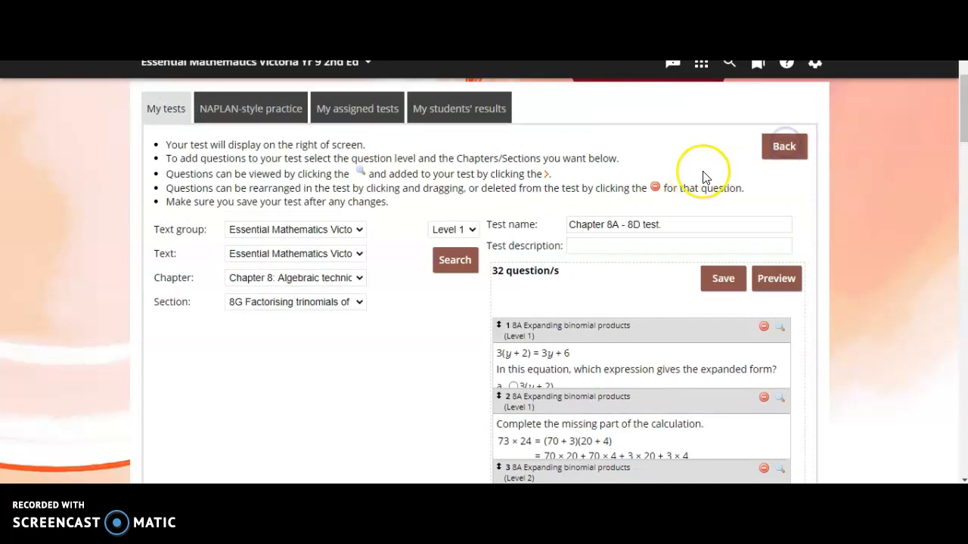
click(715, 281)
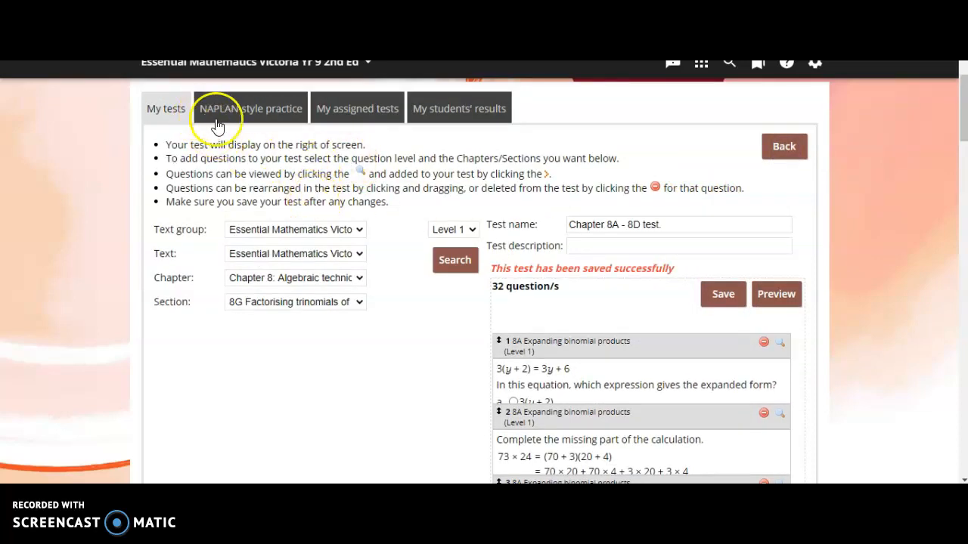
scroll(799, 173, up, 3)
click(784, 242)
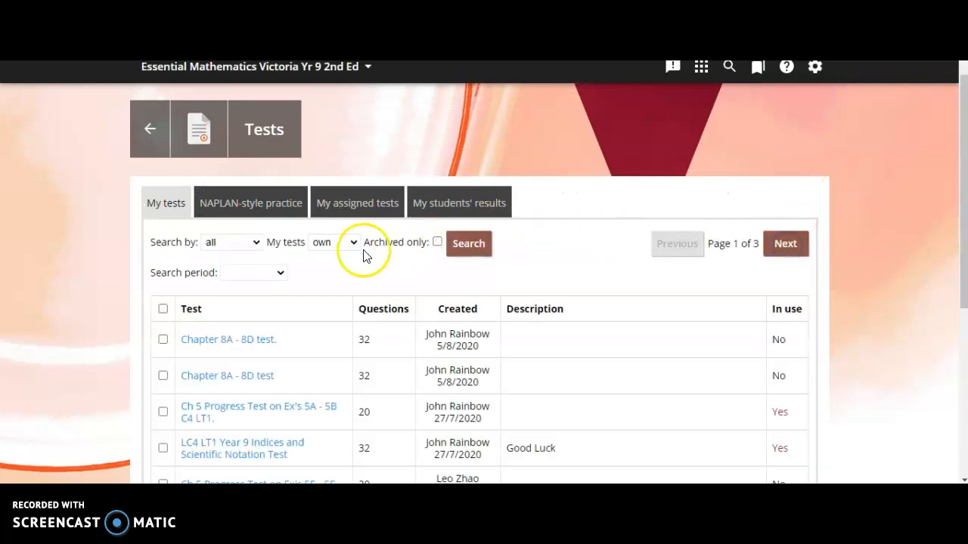
Start creating another test using the wizard
scroll(219, 340, down, 4)
click(187, 420)
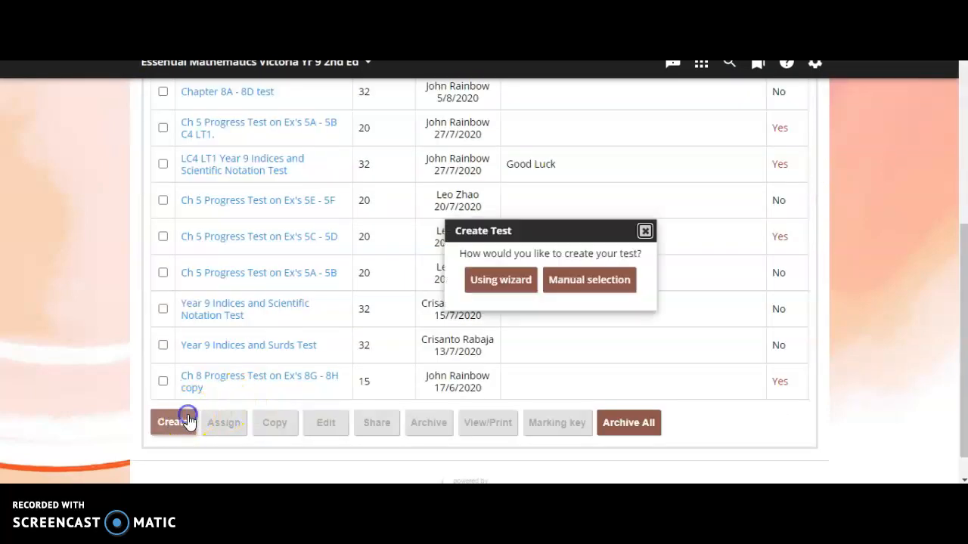
click(502, 282)
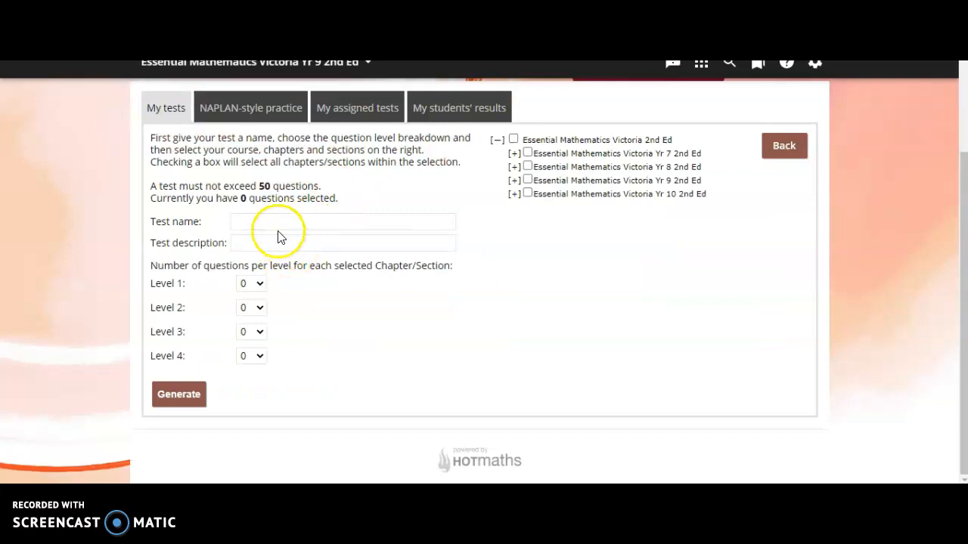
Set the number of questions for Levels 1 to 4 to 2 each
click(261, 287)
key(2)
click(252, 306)
key(2)
click(250, 334)
key(2)
click(250, 357)
key(2)
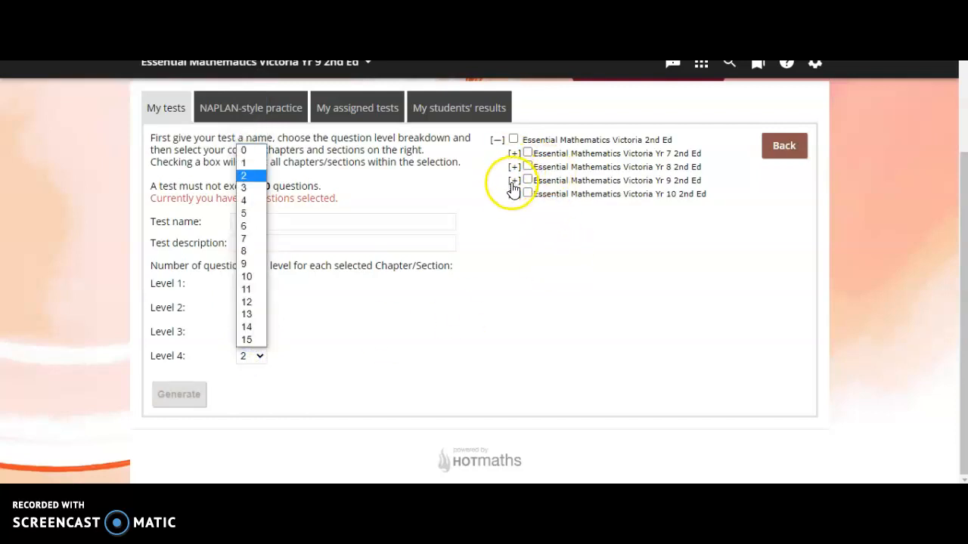
Expand Year 9 Chapter 8 and tick sections 8A, 8B, 8C and 8D
click(514, 182)
click(533, 312)
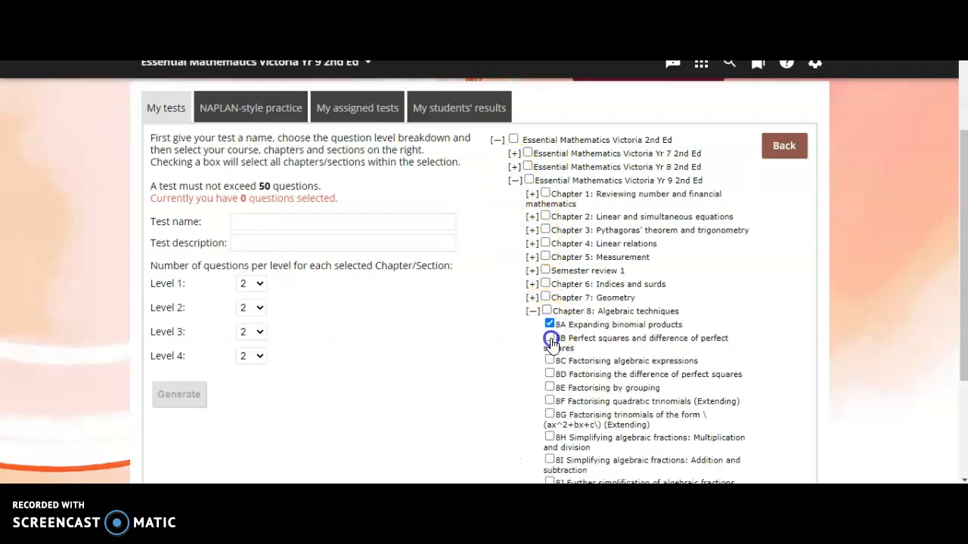
click(550, 338)
click(549, 360)
click(550, 374)
Name the test Chapter 8A - 8D test.. using the earlier name suggestion
click(325, 222)
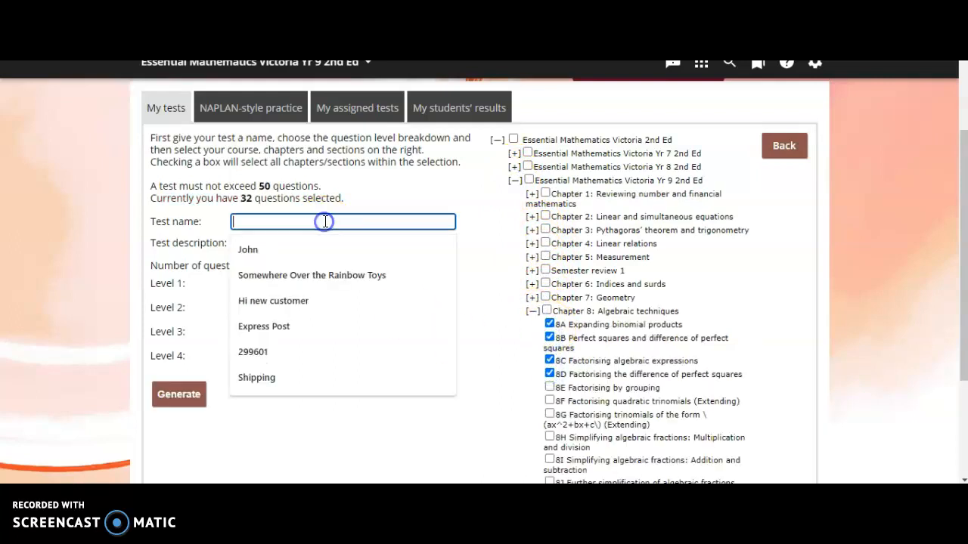
text(Chapter 8A - 8D test)
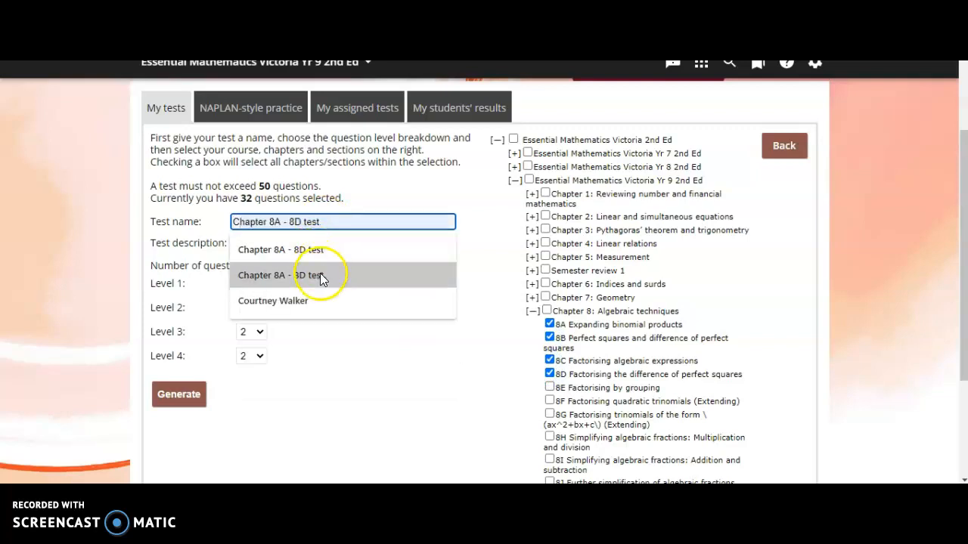
click(320, 274)
text(.)
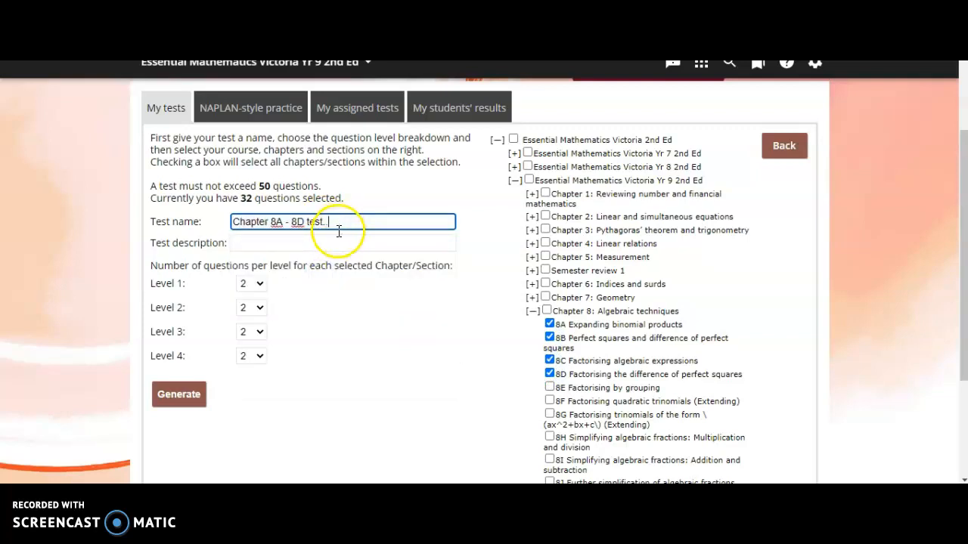
key(BackSpace)
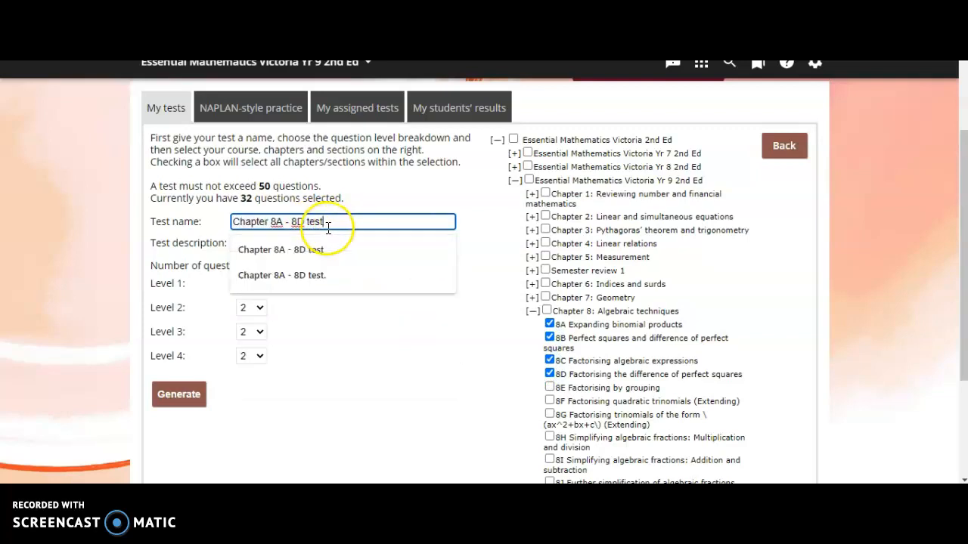
text(..)
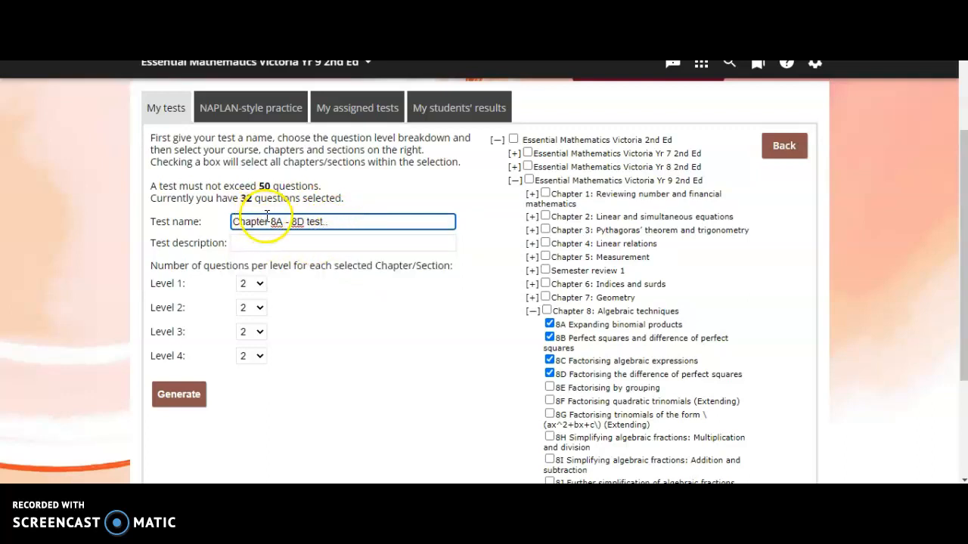
Generate the Chapter 8A - 8D test questions, save the test, and return to the list of tests
click(176, 394)
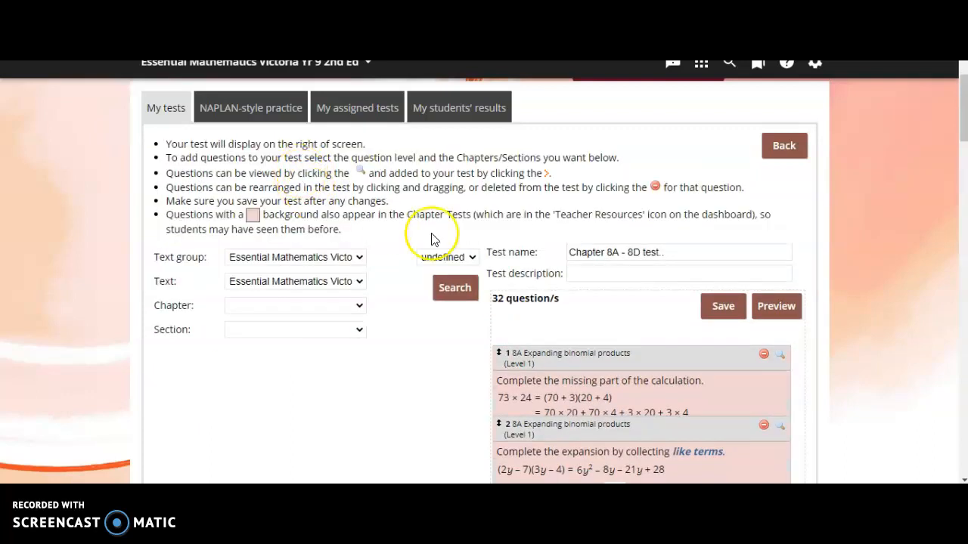
click(734, 278)
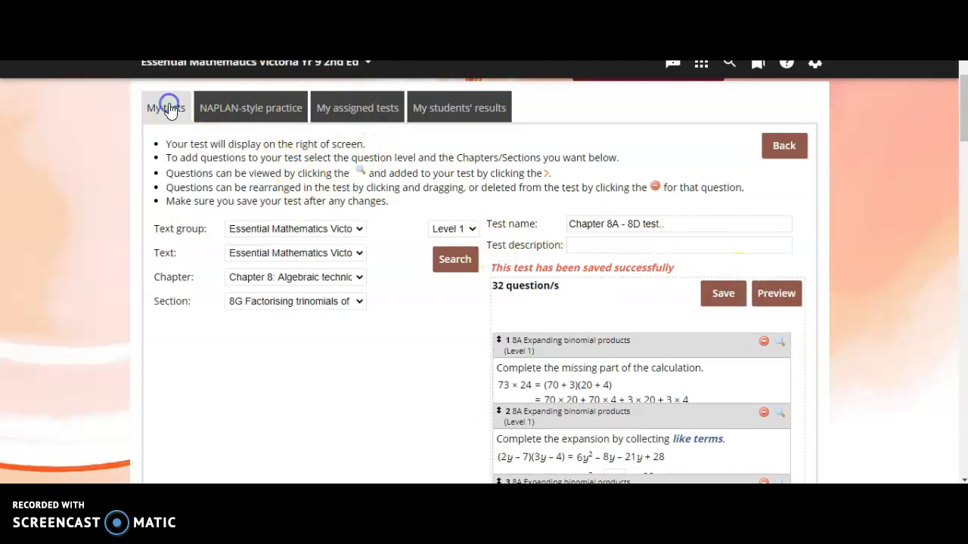
click(765, 146)
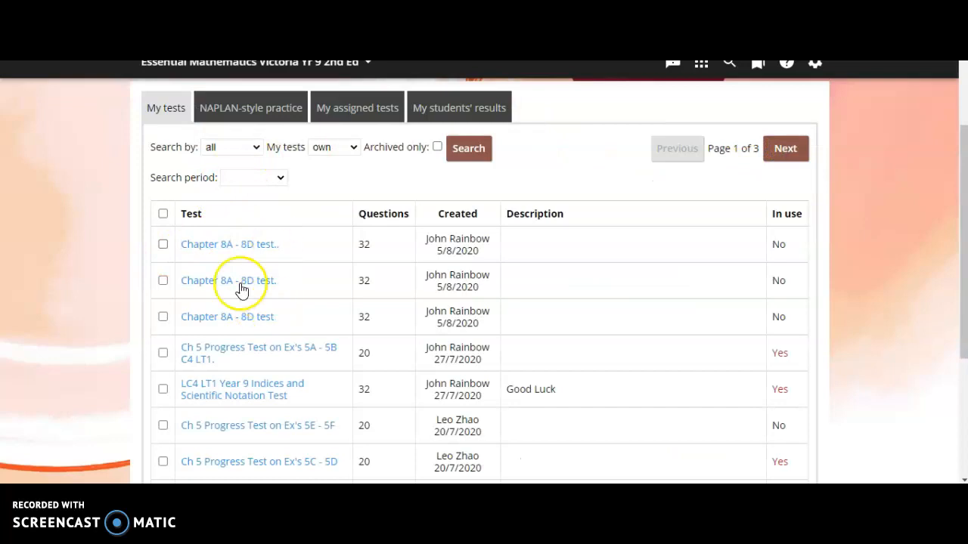
Select the Chapter 8A - 8D test in the list and start assigning it
click(163, 317)
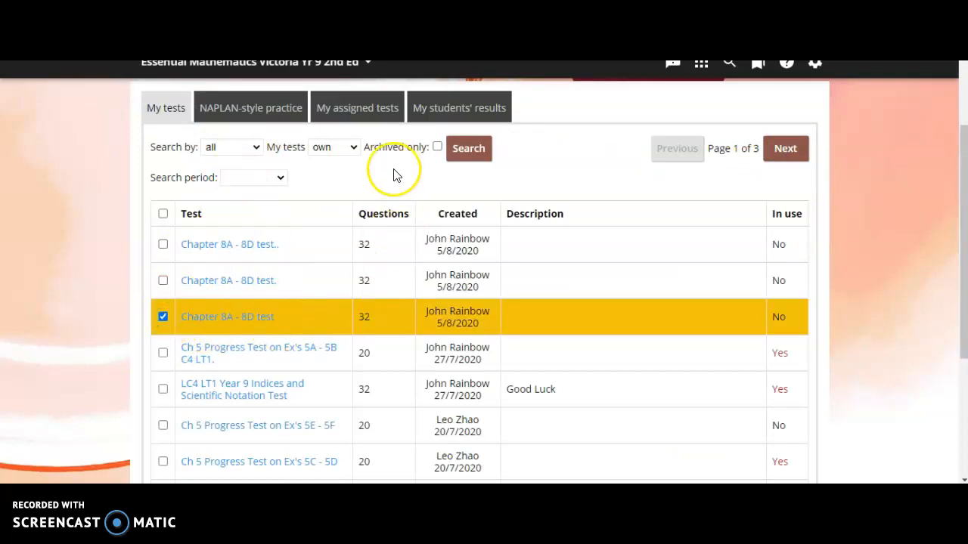
scroll(361, 251, down, 3)
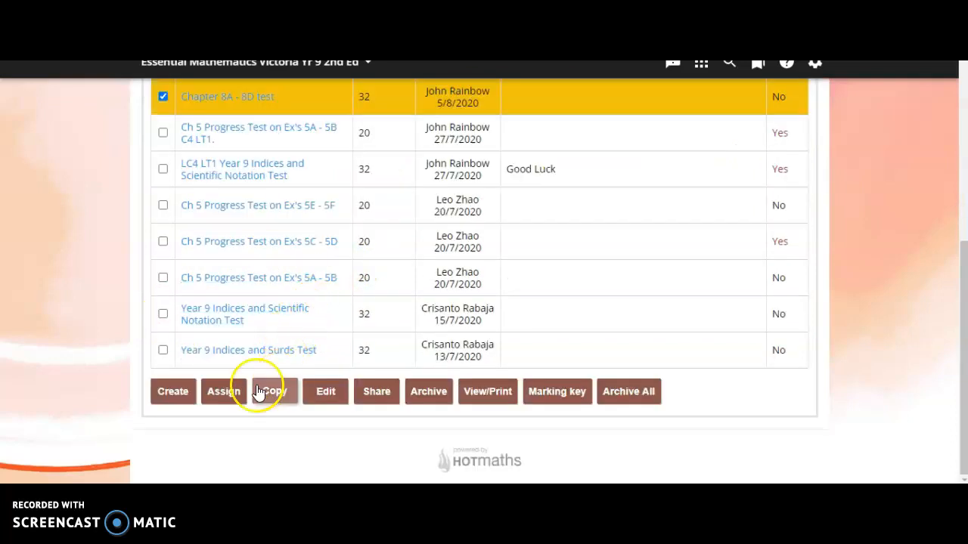
click(227, 392)
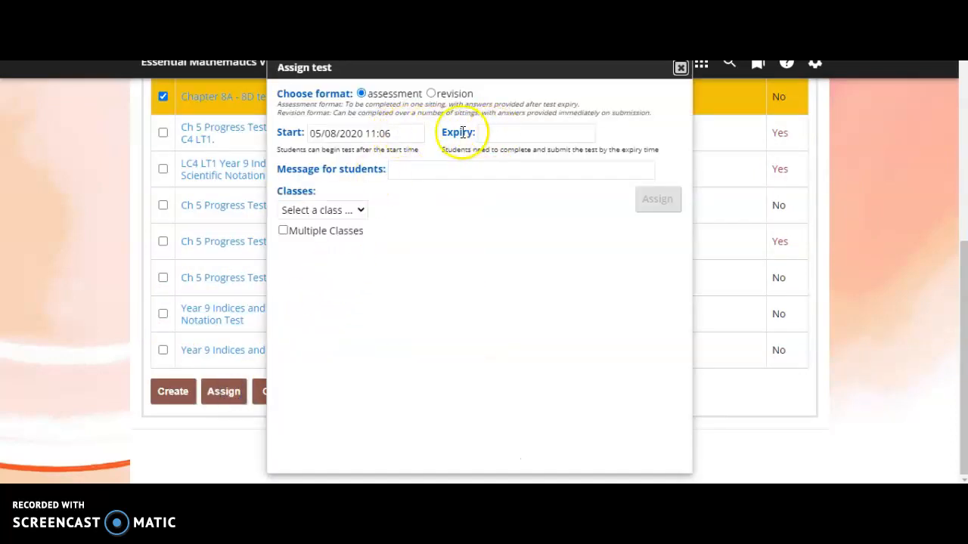
Set the assignment start to 05/08/2020 at 11:45 AM
click(343, 133)
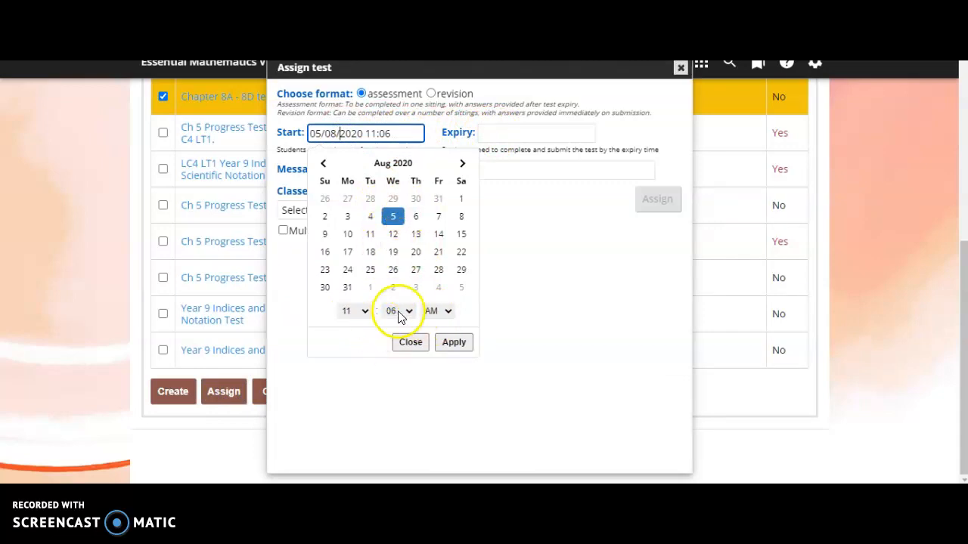
click(398, 311)
drag(413, 133, 406, 242)
click(401, 218)
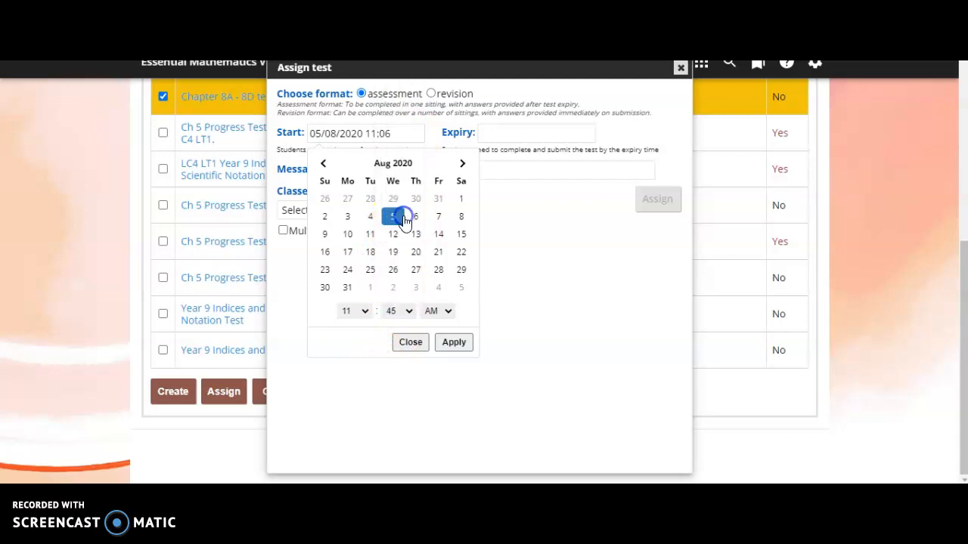
click(453, 344)
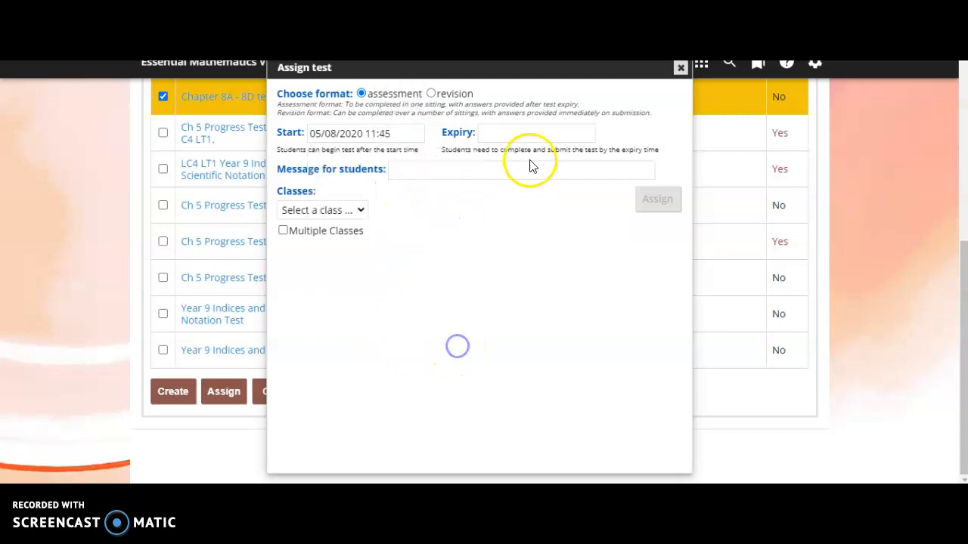
Set the assignment expiry to 06/08/2020 at 11:06 AM
click(526, 134)
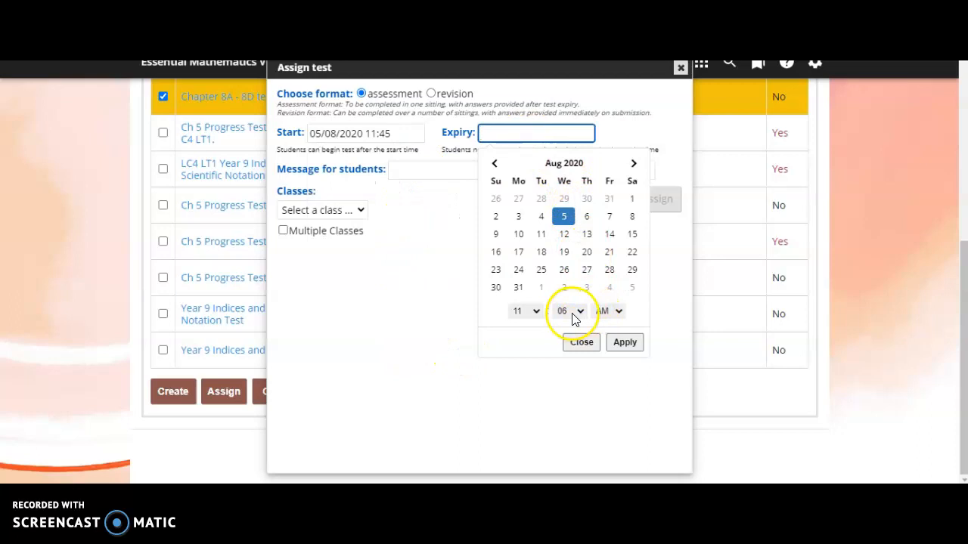
click(586, 217)
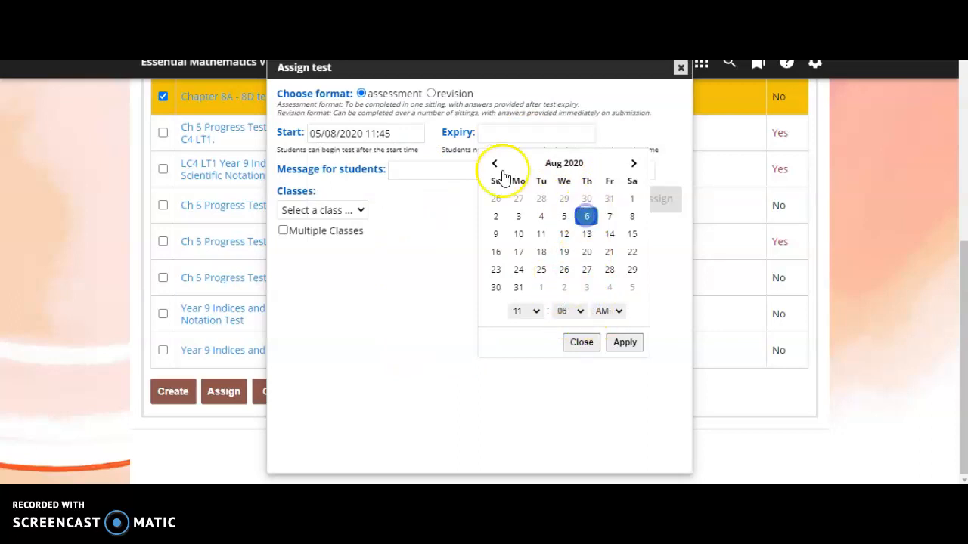
click(536, 311)
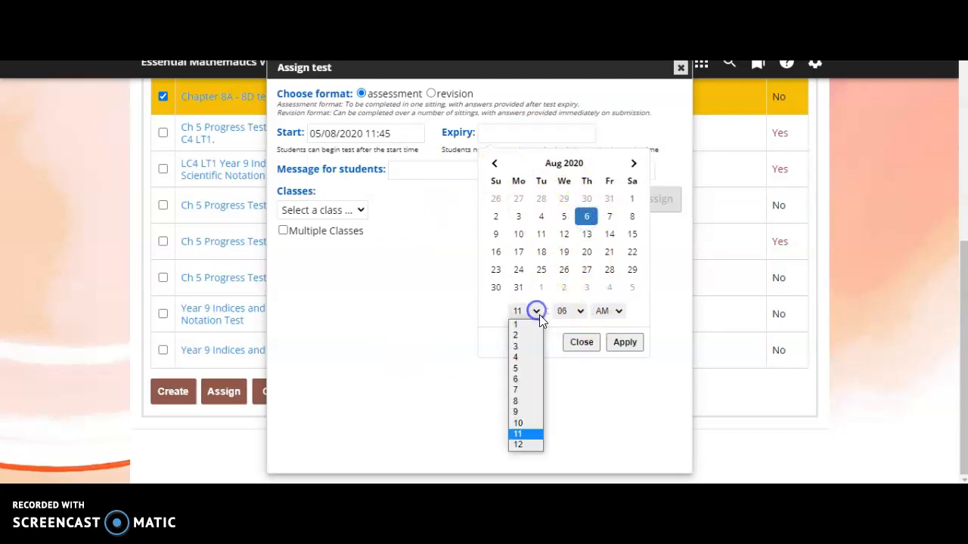
click(616, 343)
Enter Good Luck as the message for students
click(423, 169)
text(Good Luck)
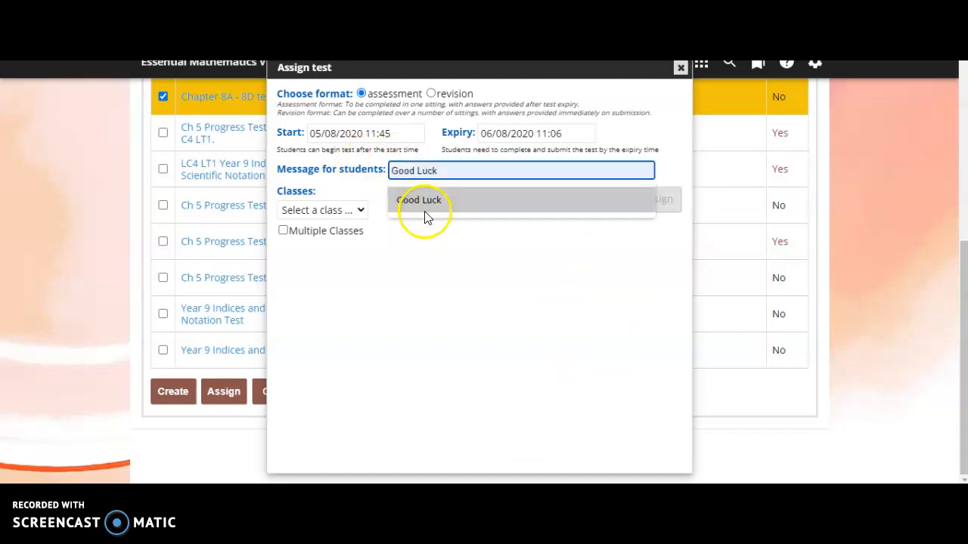
click(425, 204)
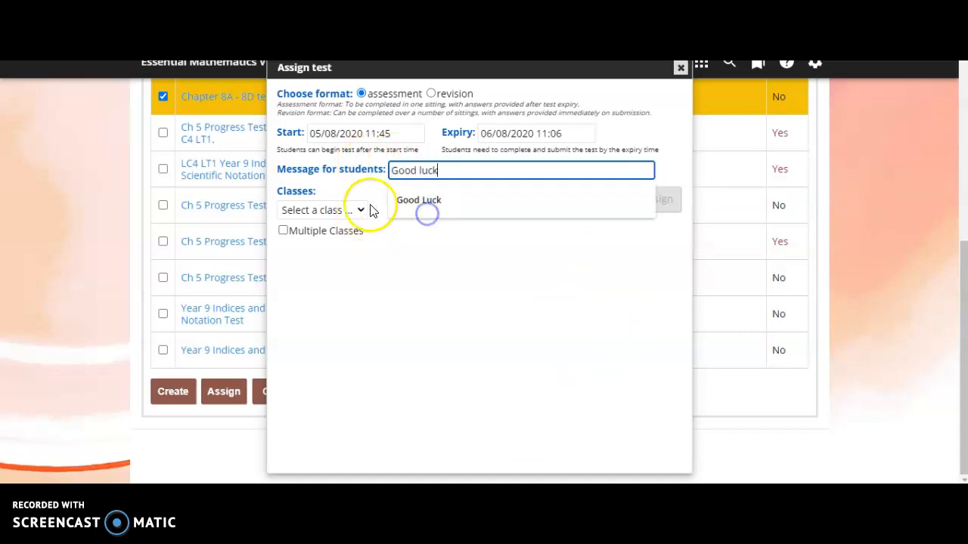
Choose class 09B 2020 and untick All students so individual students can be picked
click(314, 214)
click(315, 255)
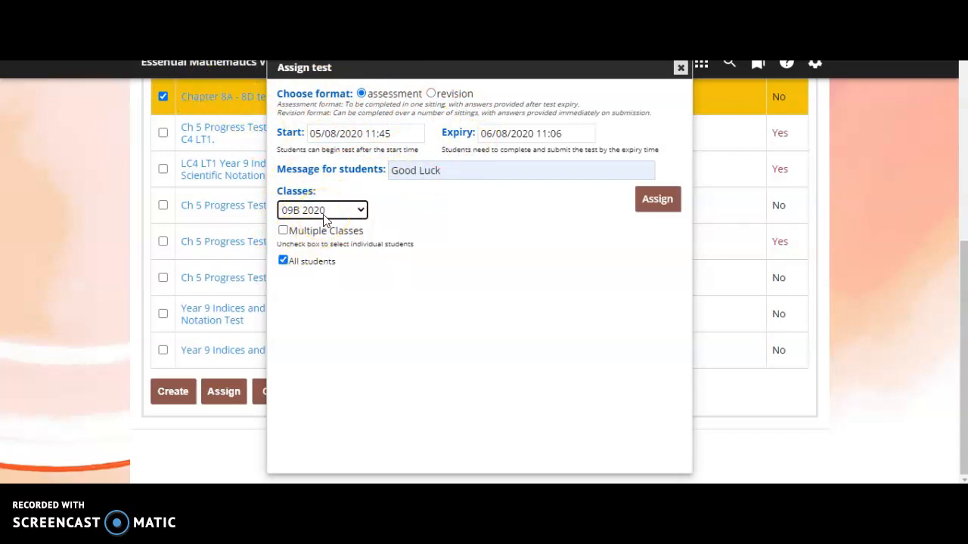
click(283, 262)
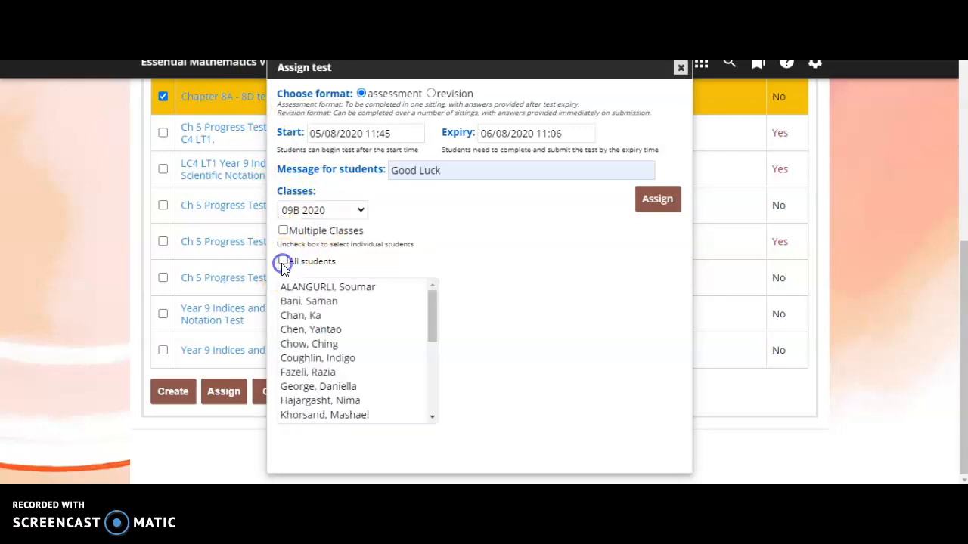
Select several individual students from the class list, then close the assign dialog without assigning
click(346, 289)
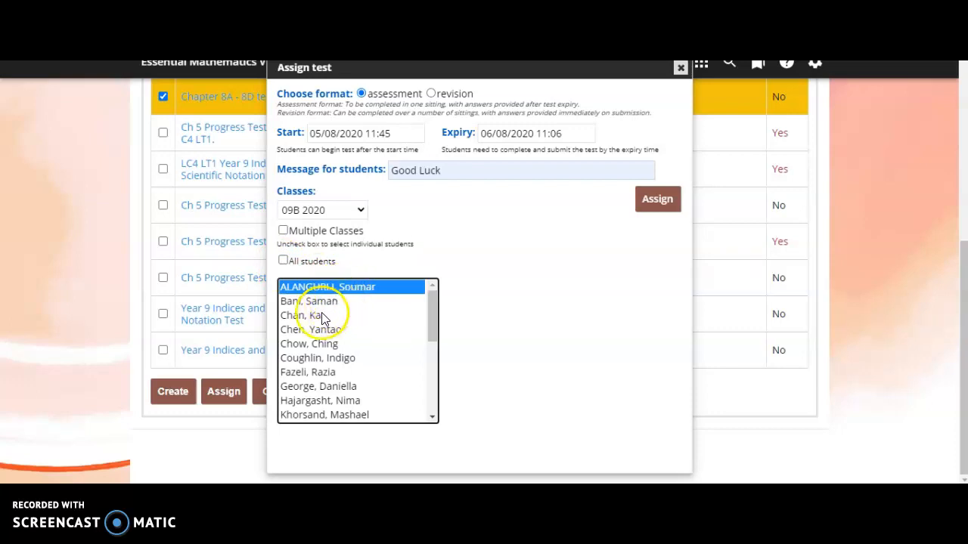
ctrl+click(320, 316)
ctrl+click(352, 330)
ctrl+click(362, 344)
drag(435, 322, 437, 333)
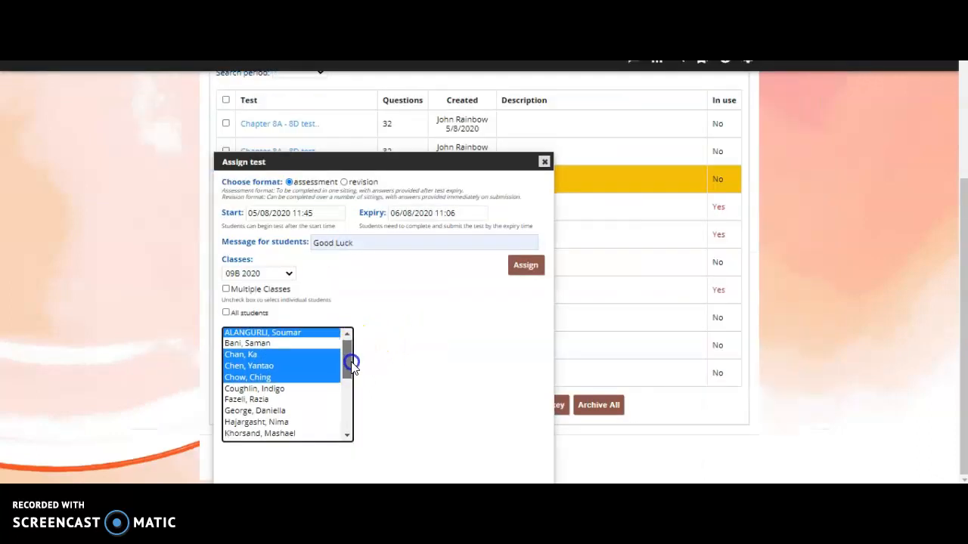
drag(349, 371, 345, 376)
ctrl+click(293, 363)
ctrl+click(291, 375)
ctrl+click(292, 386)
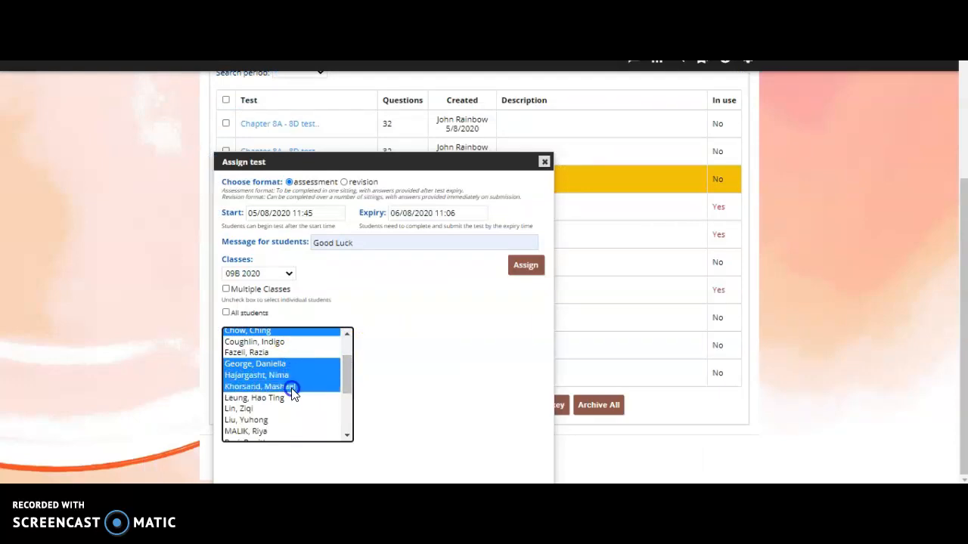
ctrl+click(264, 420)
click(348, 377)
click(455, 309)
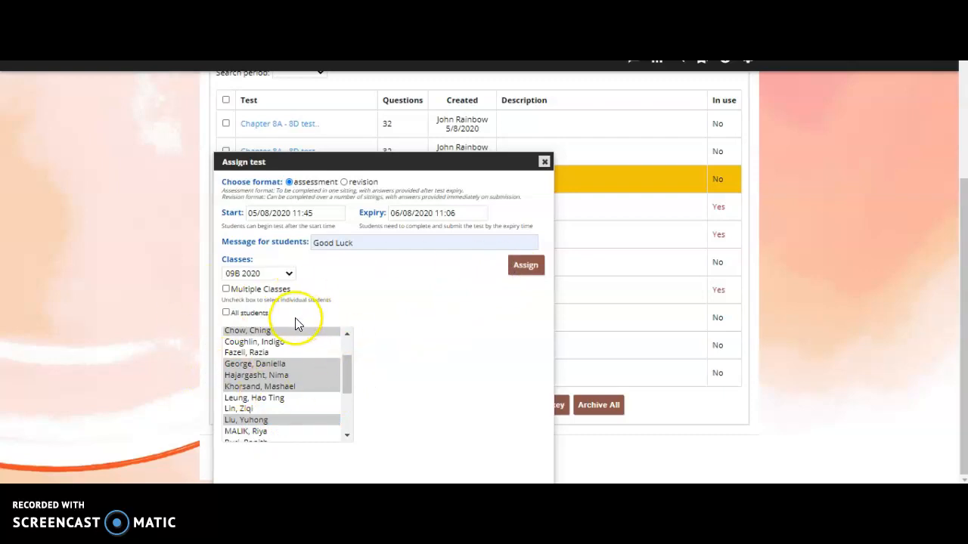
drag(340, 374, 346, 342)
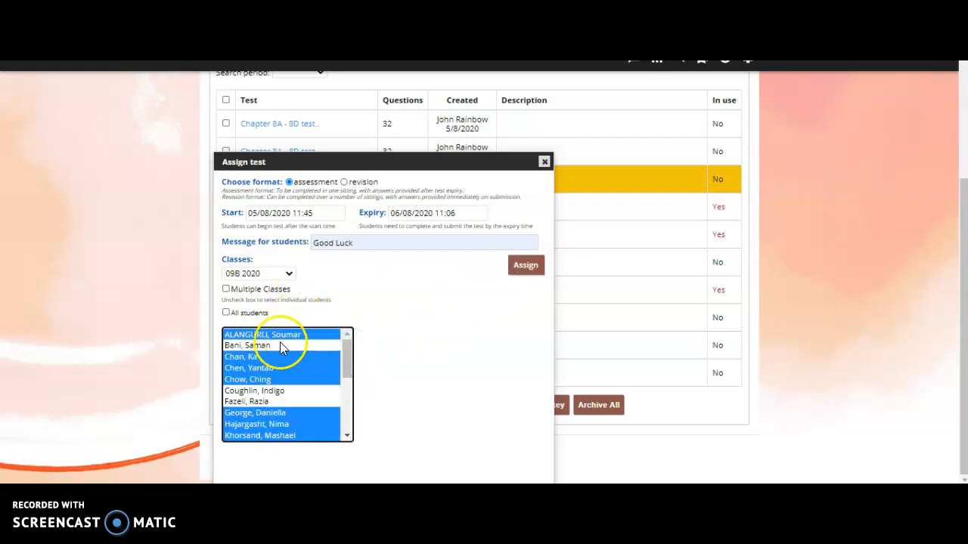
click(407, 308)
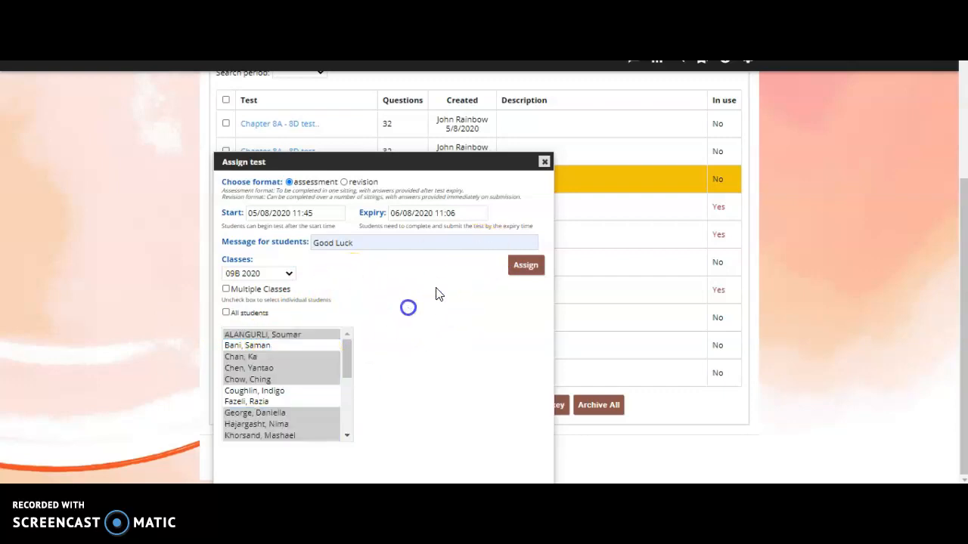
click(545, 163)
Open the student results for the assigned Ch 5 Progress Test on Ex's 5C - 5D
scroll(367, 169, up, 3)
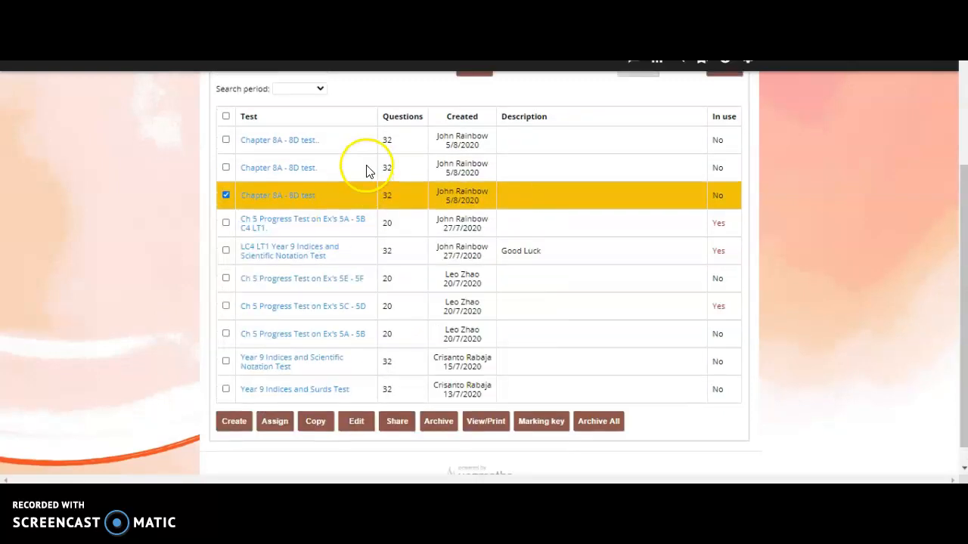
click(374, 204)
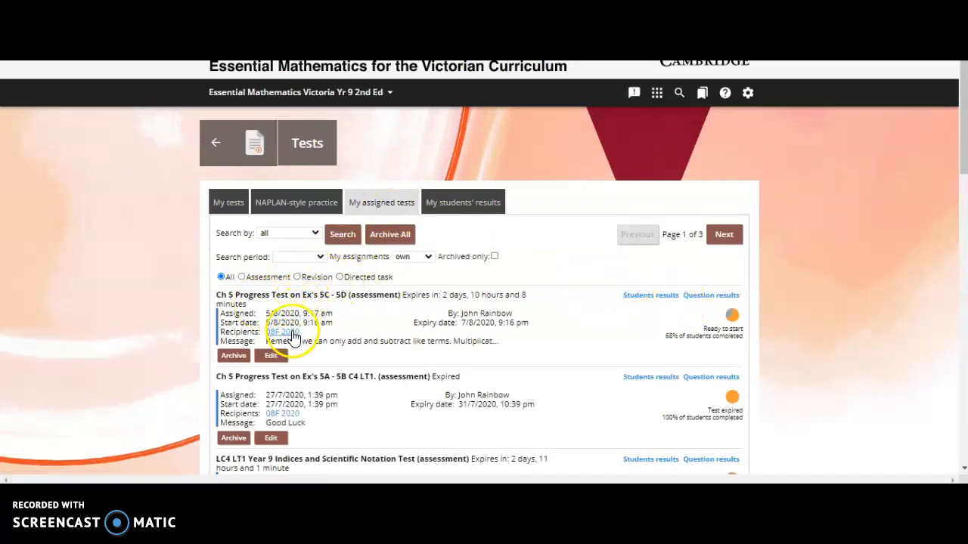
click(663, 296)
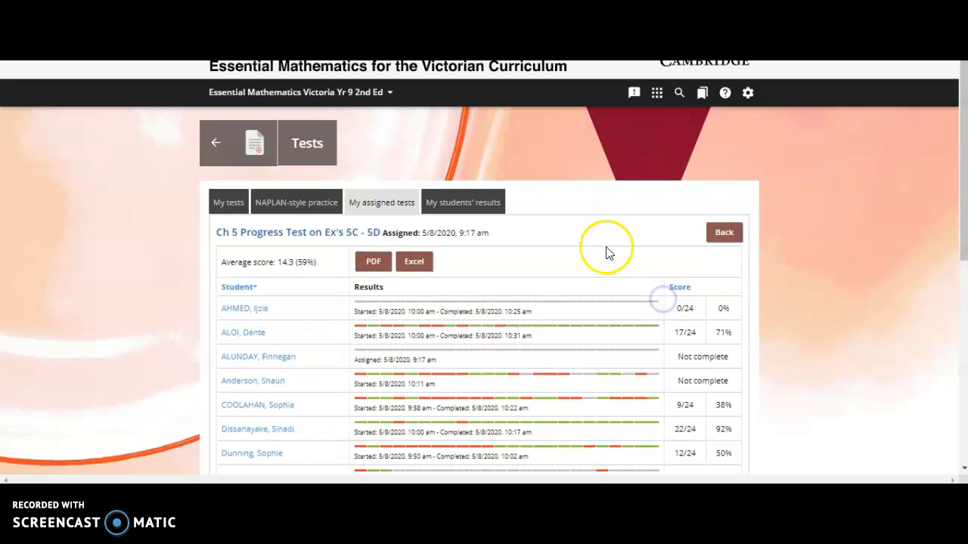
Inspect one student's answer to a single question in the results and close it
scroll(646, 322, down, 1)
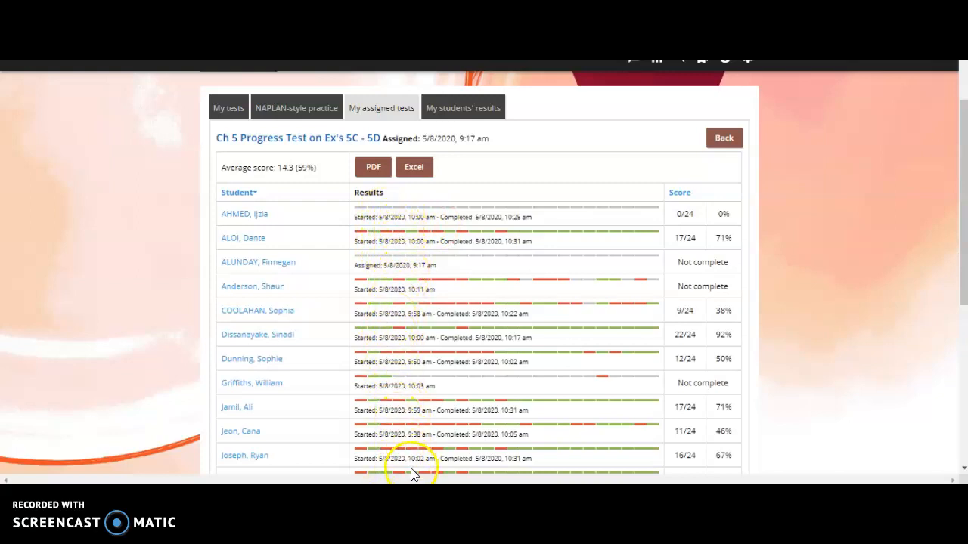
click(397, 234)
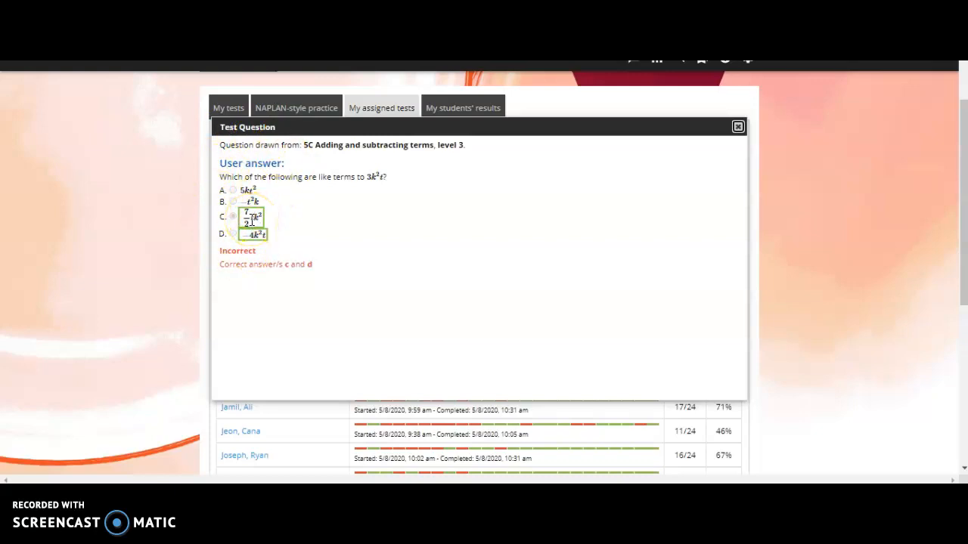
click(738, 128)
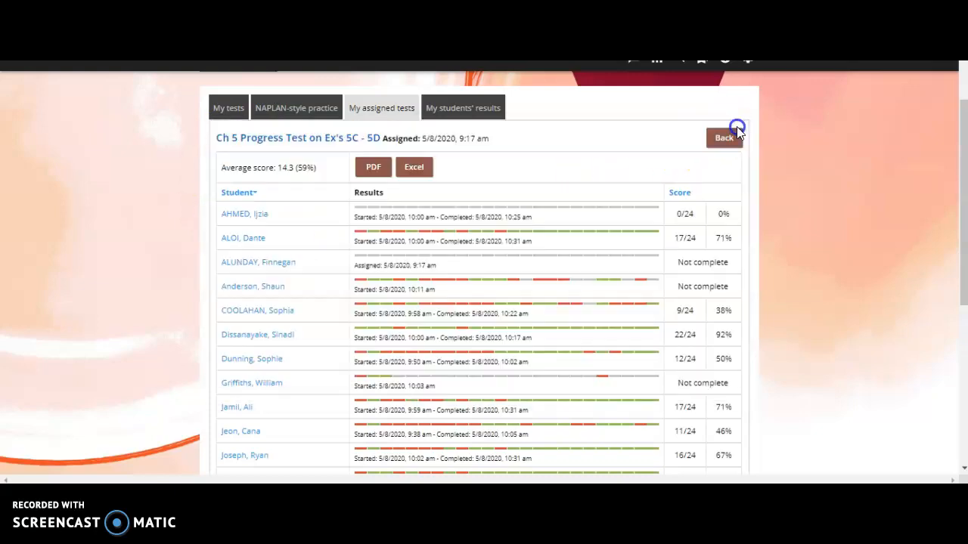